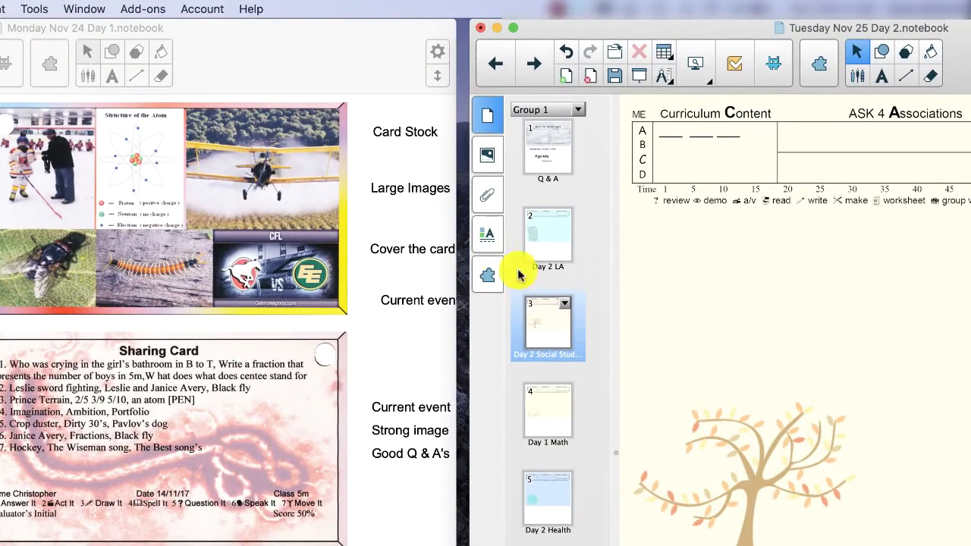
# Step: View the Monday Nov 24 notebook's pages in the page group editing view, and return to the G C Samples page
pyautogui.click(212, 41)
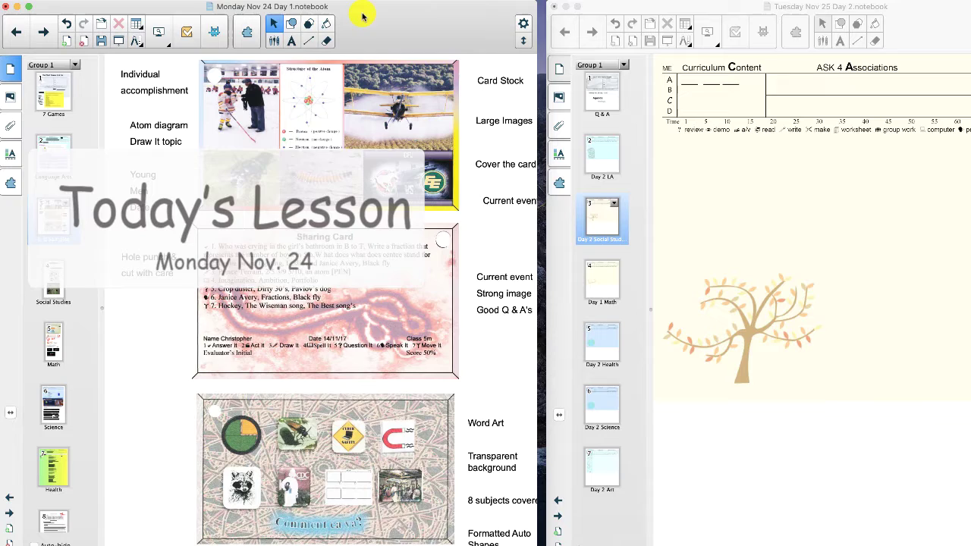
pyautogui.click(897, 13)
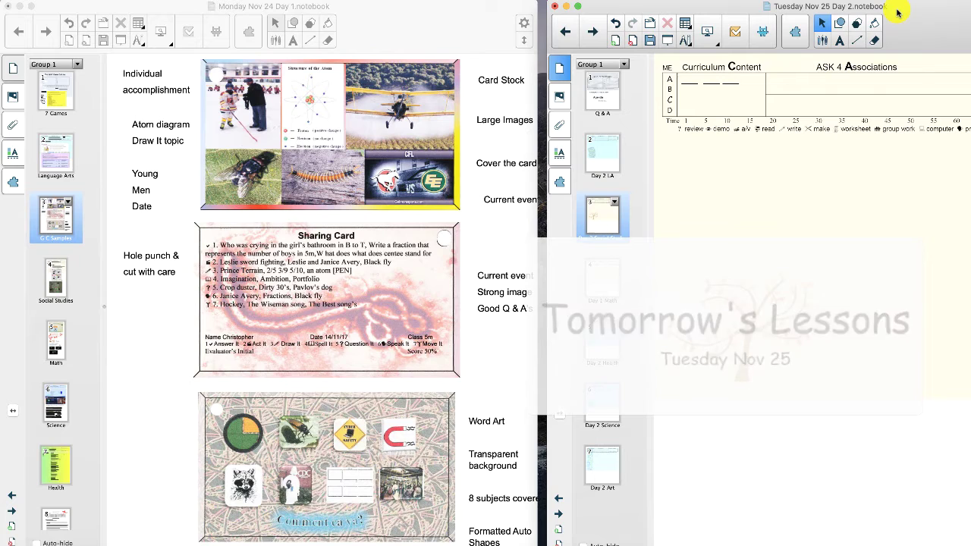
pyautogui.click(78, 67)
pyautogui.click(90, 68)
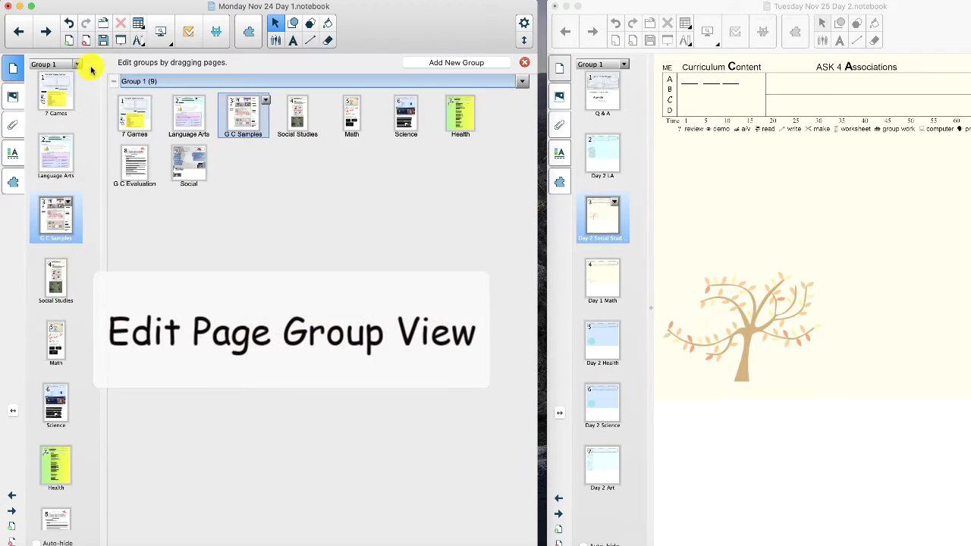
pyautogui.click(78, 67)
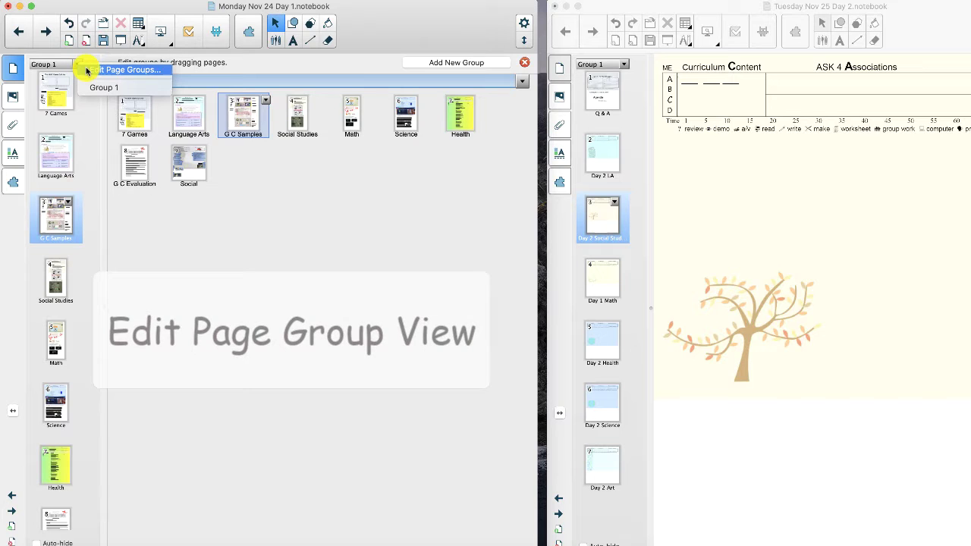
pyautogui.click(85, 70)
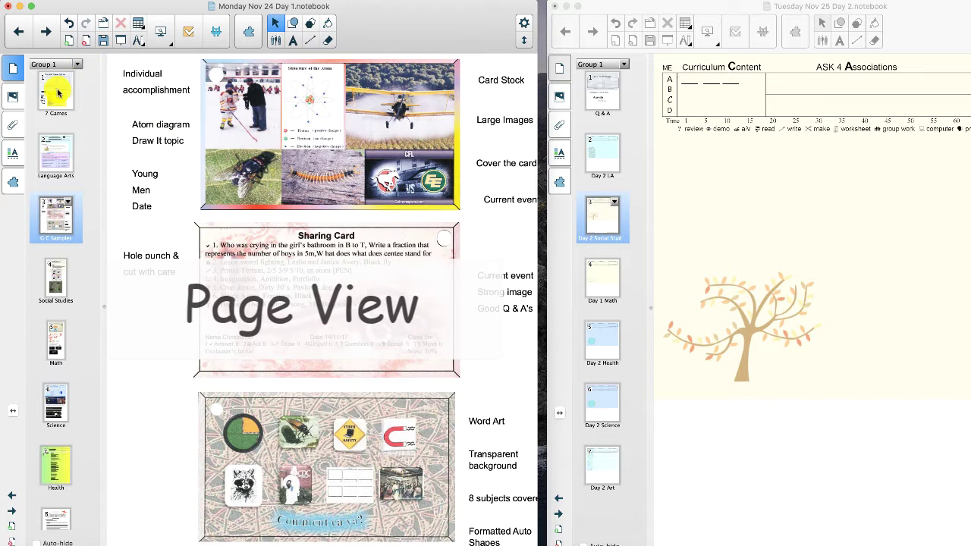
pyautogui.click(56, 101)
pyautogui.click(57, 213)
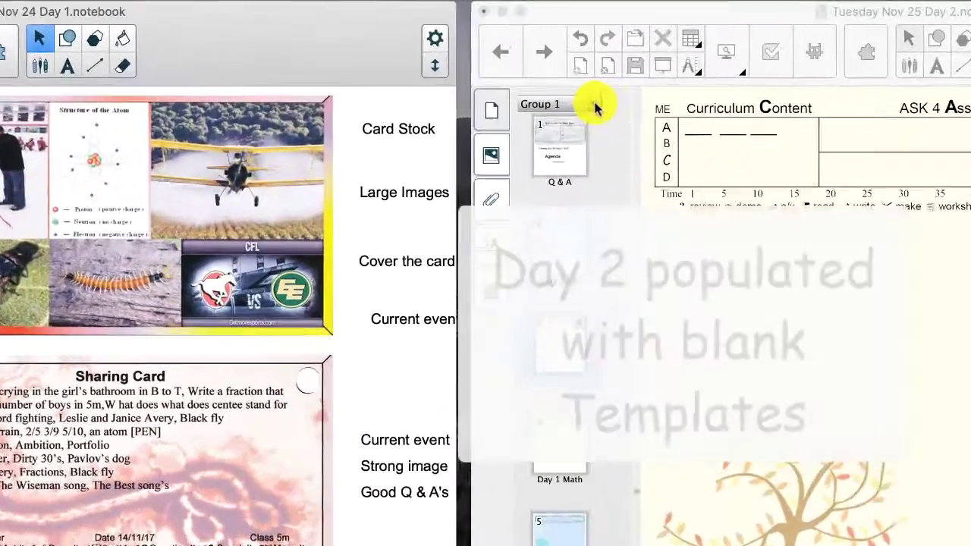
# Step: View the Tuesday Nov 25 notebook's pages in the page group editing view, and return to page view
pyautogui.click(619, 67)
pyautogui.click(605, 131)
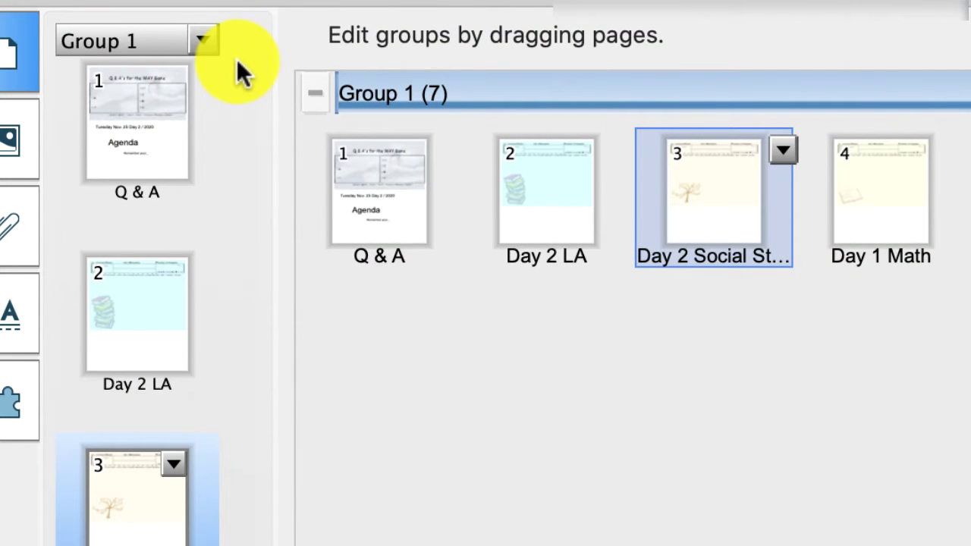
pyautogui.click(200, 40)
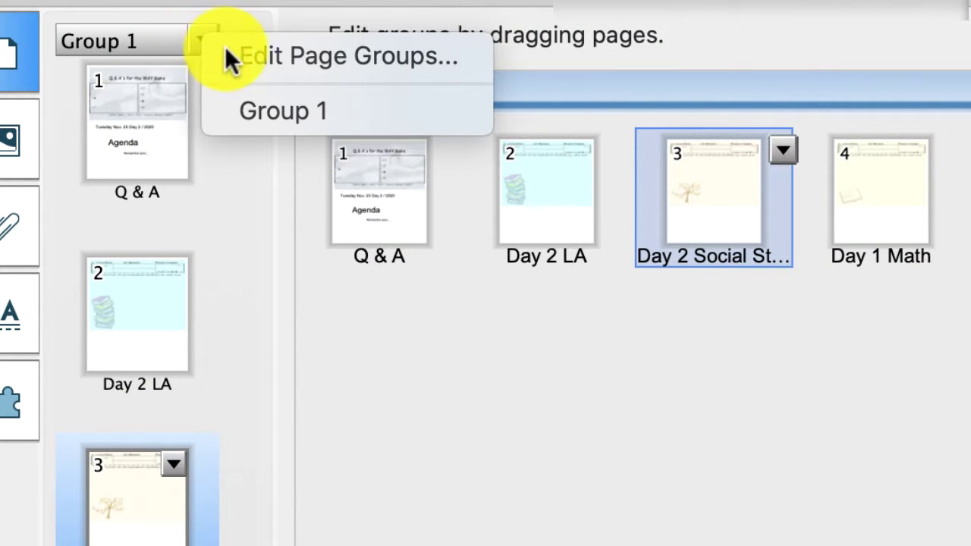
pyautogui.click(227, 47)
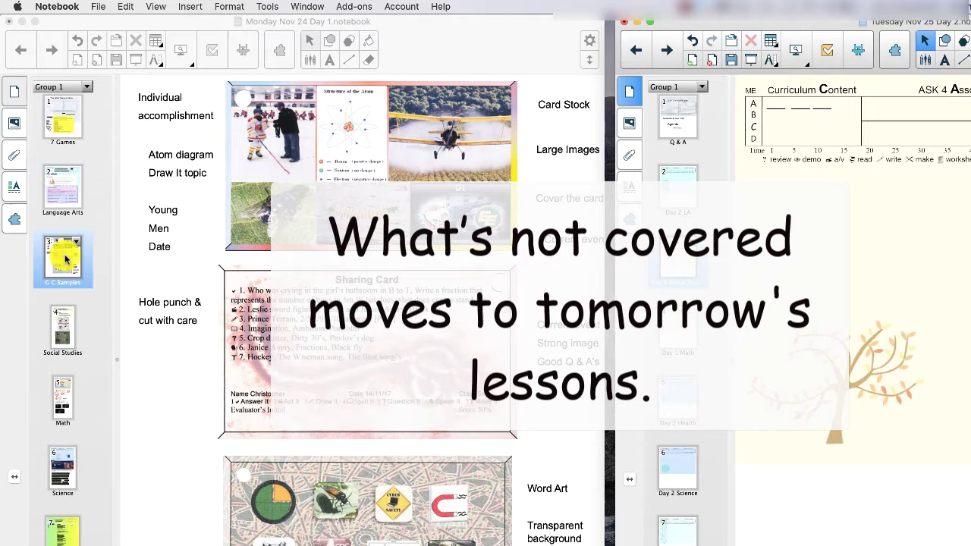
# Step: Try to copy the G C Samples page into the Tuesday notebook, and return that notebook to page view
pyautogui.click(66, 260)
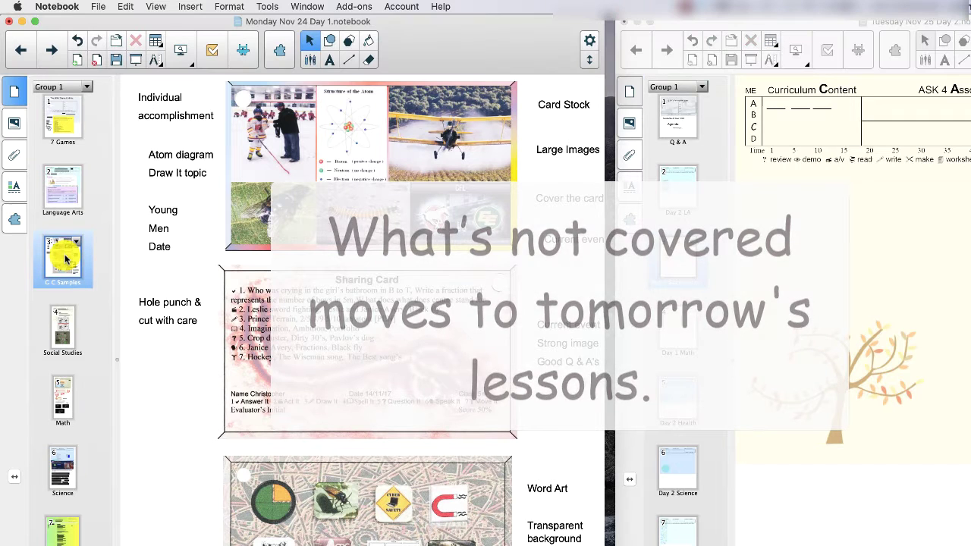
pyautogui.moveTo(75, 256); pyautogui.dragTo(163, 236)
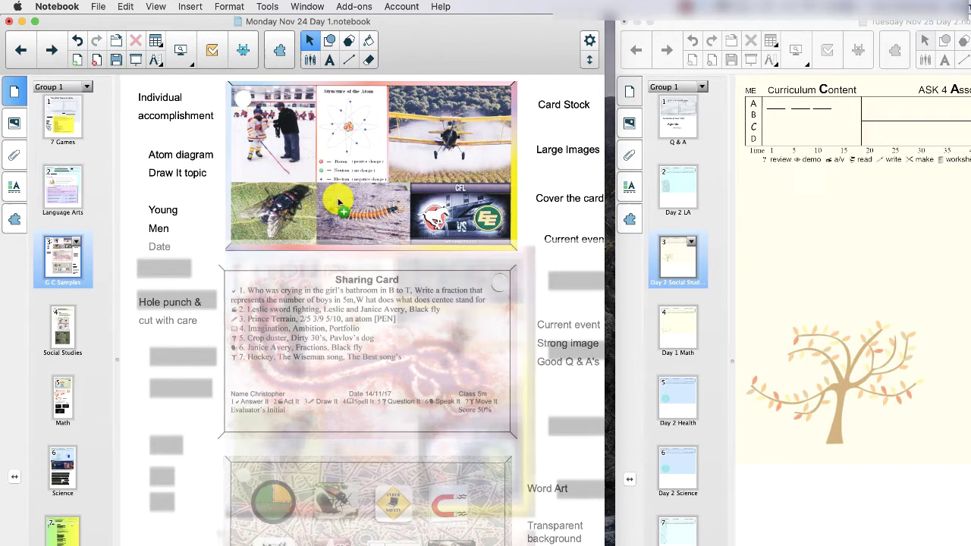
pyautogui.moveTo(546, 171); pyautogui.dragTo(636, 148)
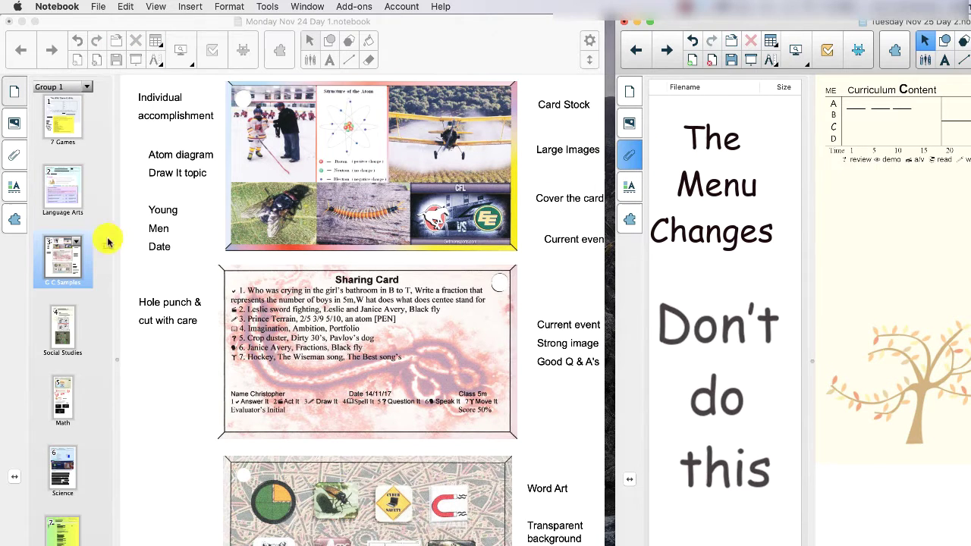
pyautogui.click(65, 252)
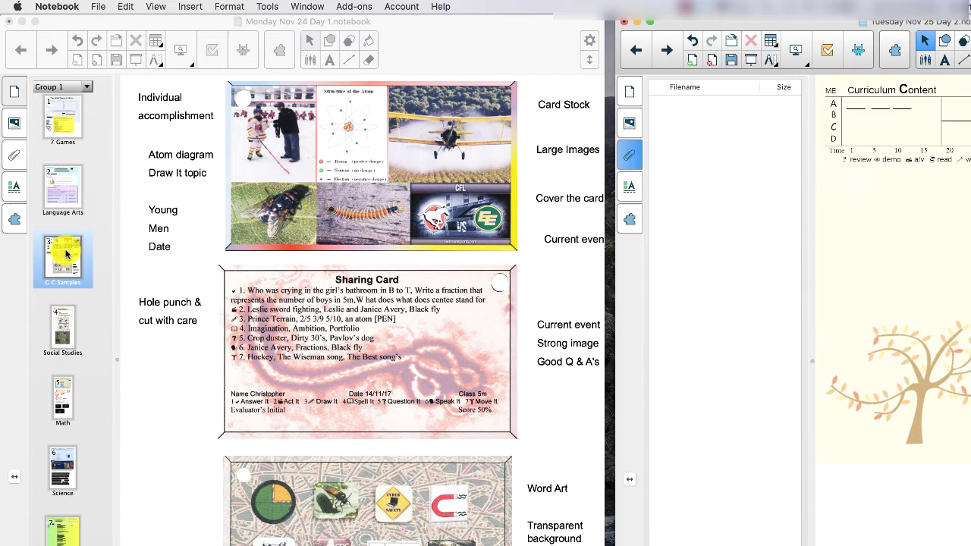
pyautogui.click(627, 92)
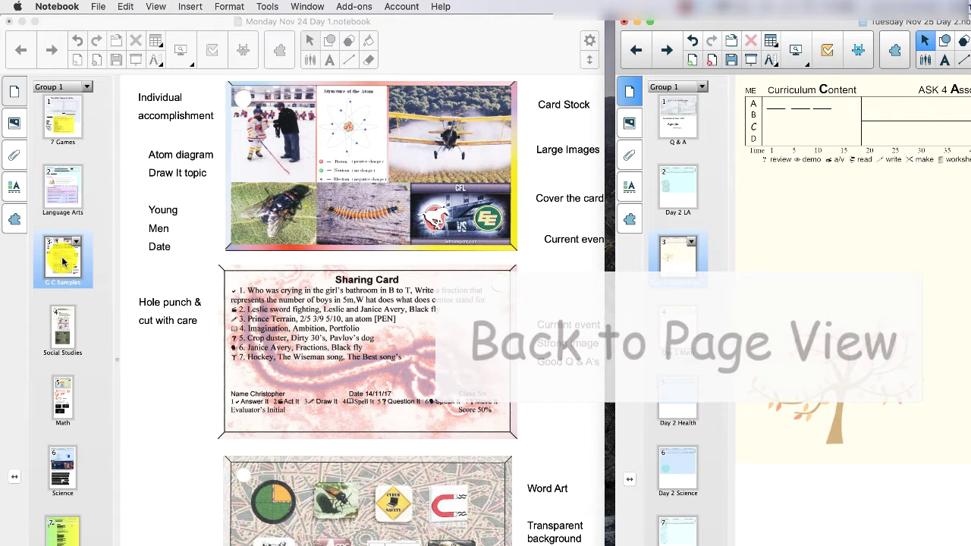
# Step: Copy the Monday notebook's G C Samples page into the Tuesday notebook, between Day 2 LA and Day 2 Social Studies
pyautogui.moveTo(61, 255); pyautogui.dragTo(248, 324)
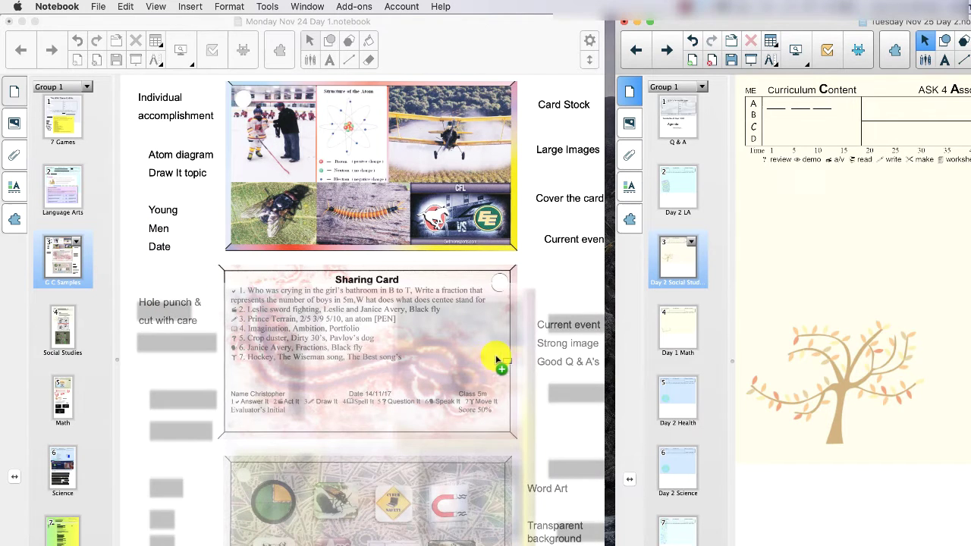
pyautogui.moveTo(497, 359); pyautogui.dragTo(617, 327)
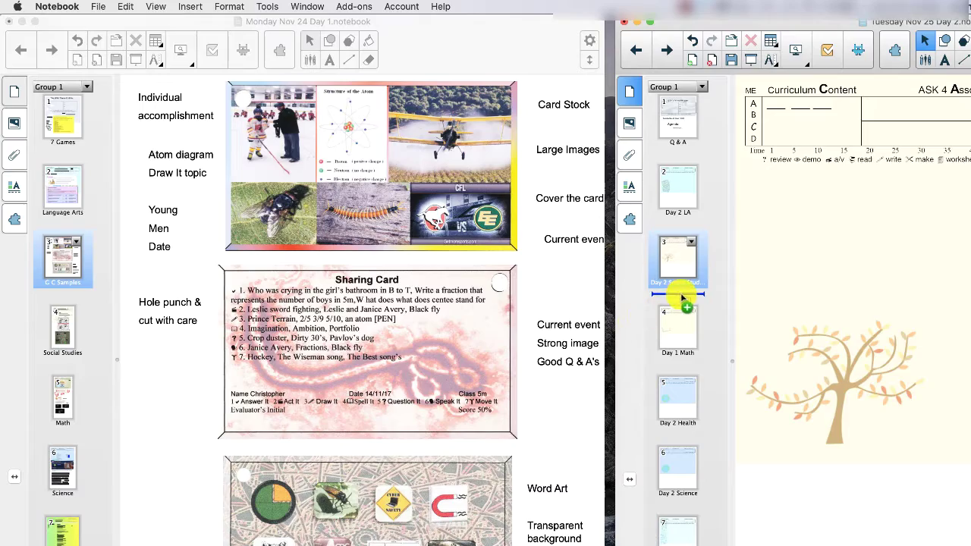
pyautogui.moveTo(681, 293); pyautogui.dragTo(679, 294)
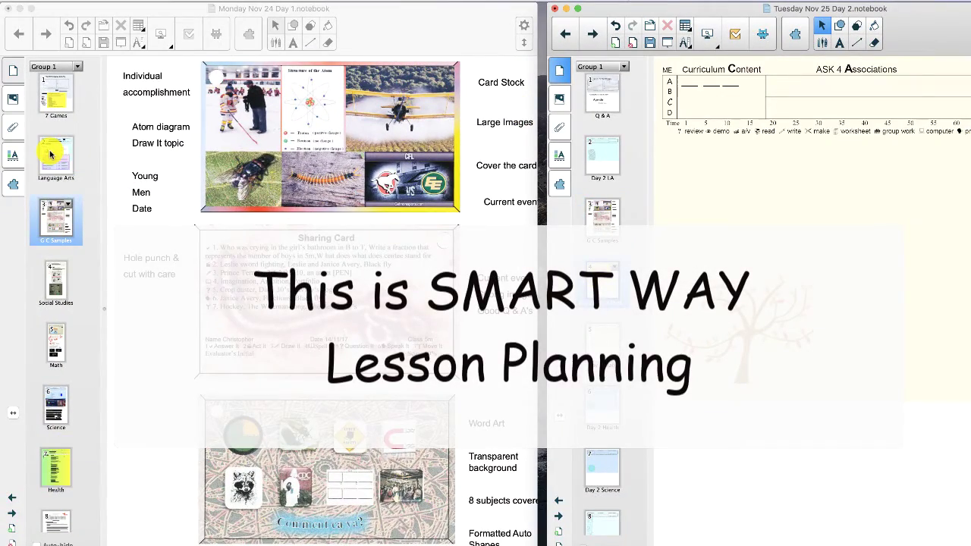
# Step: Copy the Monday notebook's Language Arts page into the Tuesday notebook after Day 2 LA, and delete the blank Day 2 LA page
pyautogui.click(50, 155)
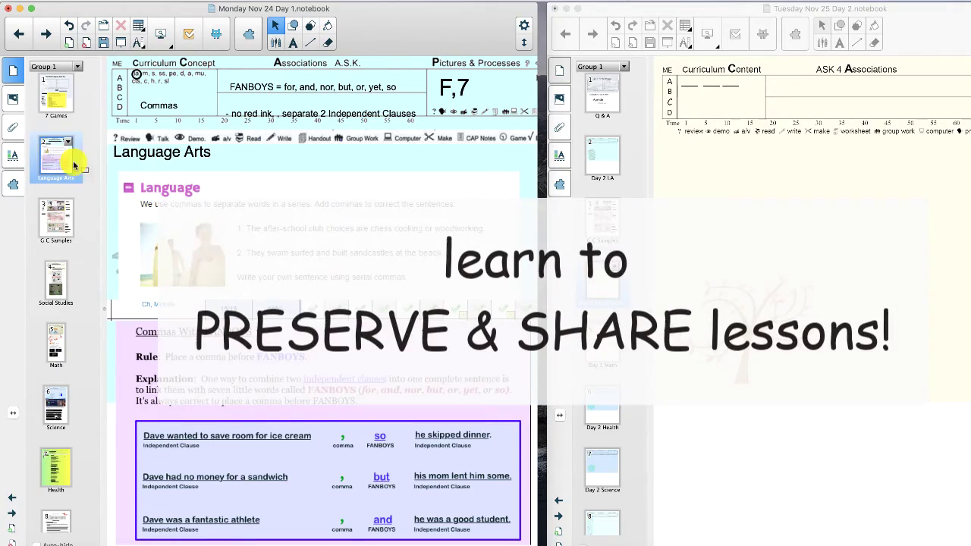
pyautogui.moveTo(586, 232); pyautogui.dragTo(597, 191)
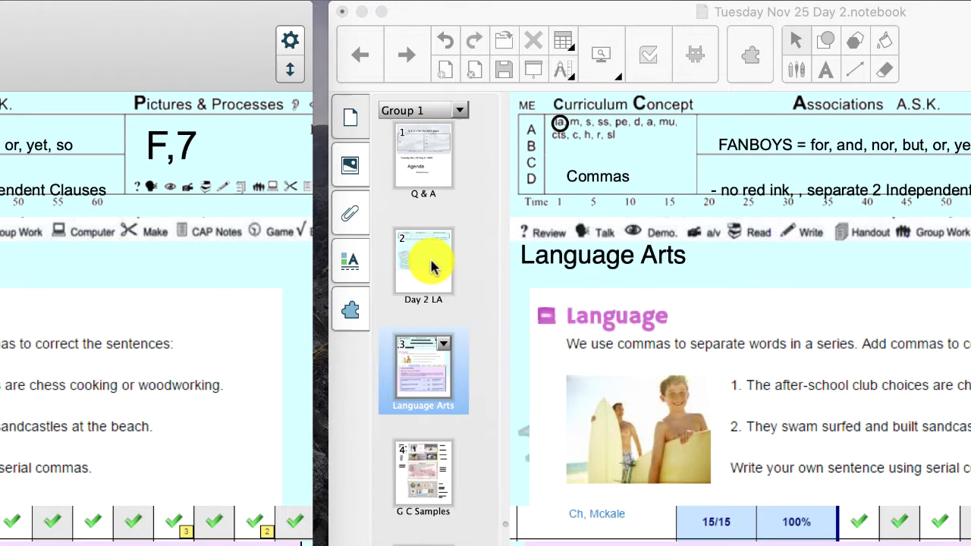
pyautogui.click(435, 259)
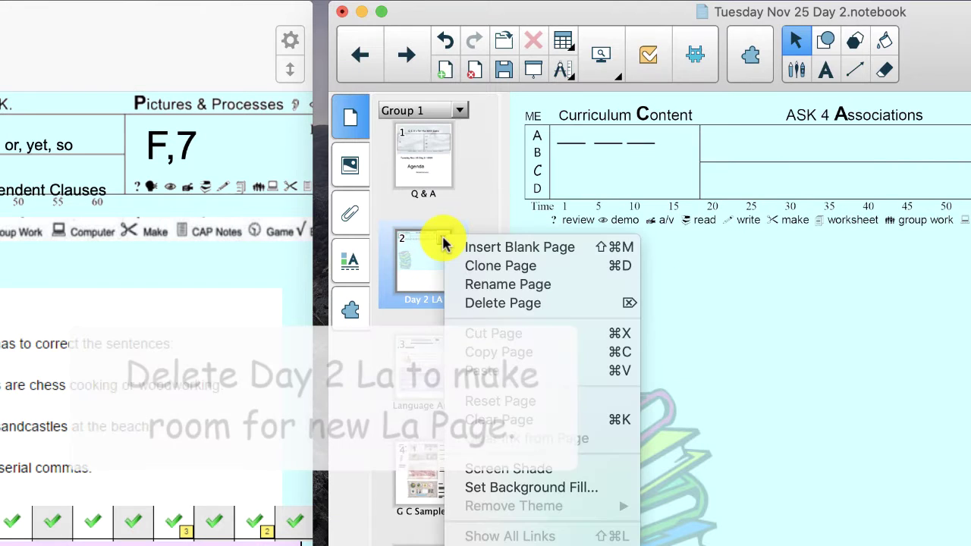
pyautogui.rightClick(444, 243)
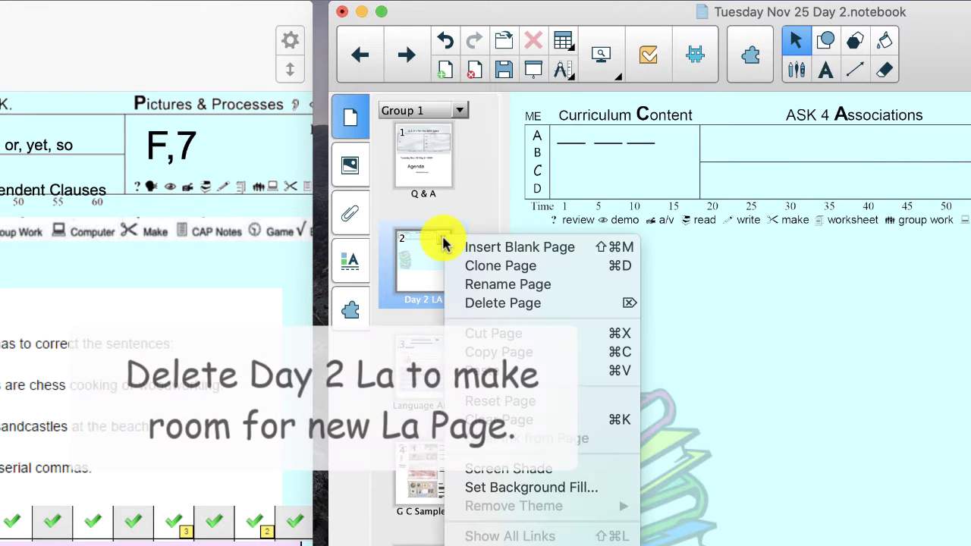
pyautogui.click(461, 304)
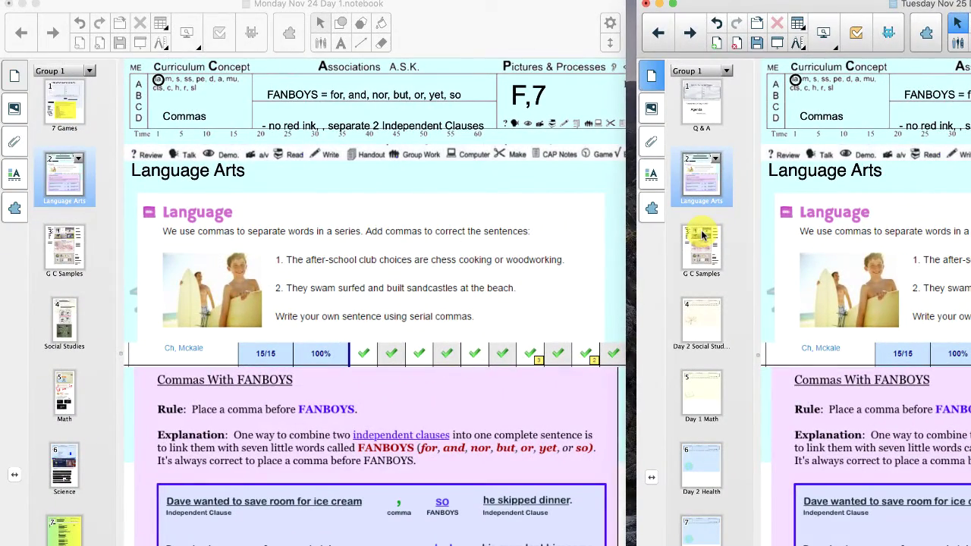
# Step: Copy the annotated Calgary satellite map from the Monday notebook's Social Studies page
pyautogui.click(70, 324)
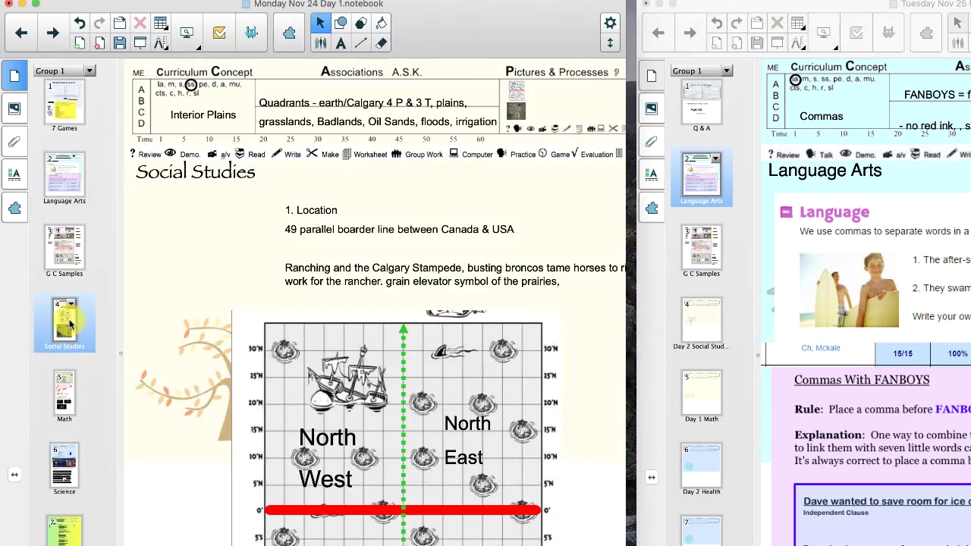
pyautogui.scroll(-10, 228, 393)
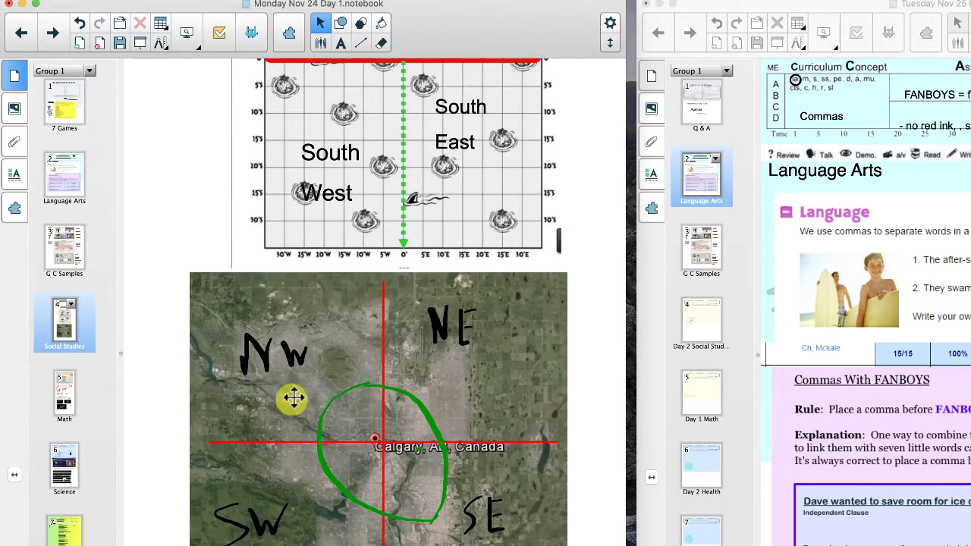
pyautogui.click(354, 402)
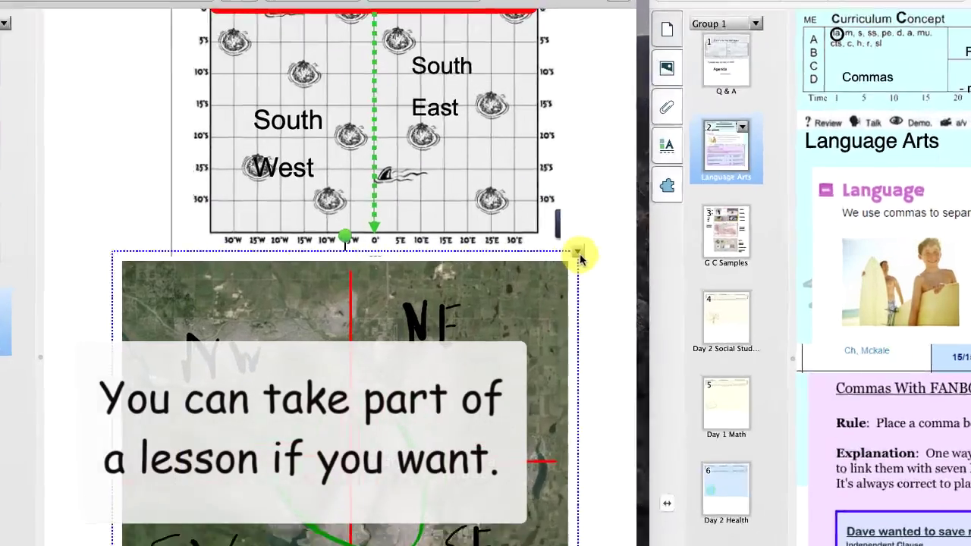
pyautogui.click(578, 253)
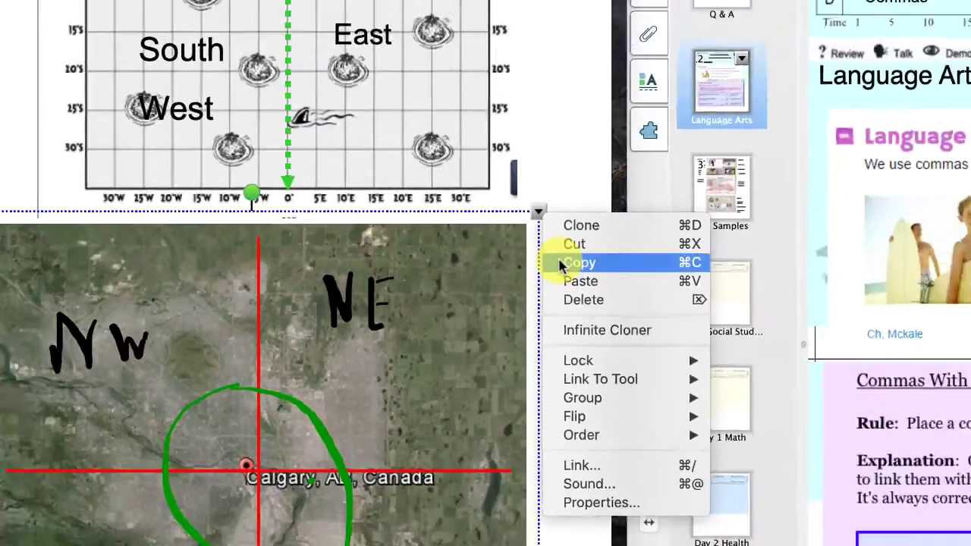
pyautogui.click(638, 241)
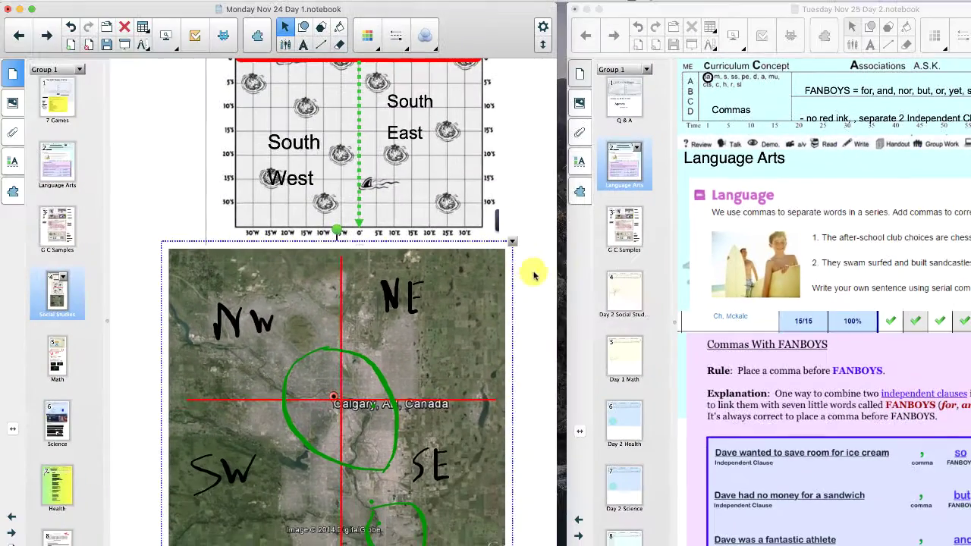
# Step: Paste the Calgary map onto the Tuesday notebook's Day 2 Social Studies page and move it below the curriculum header
pyautogui.click(635, 287)
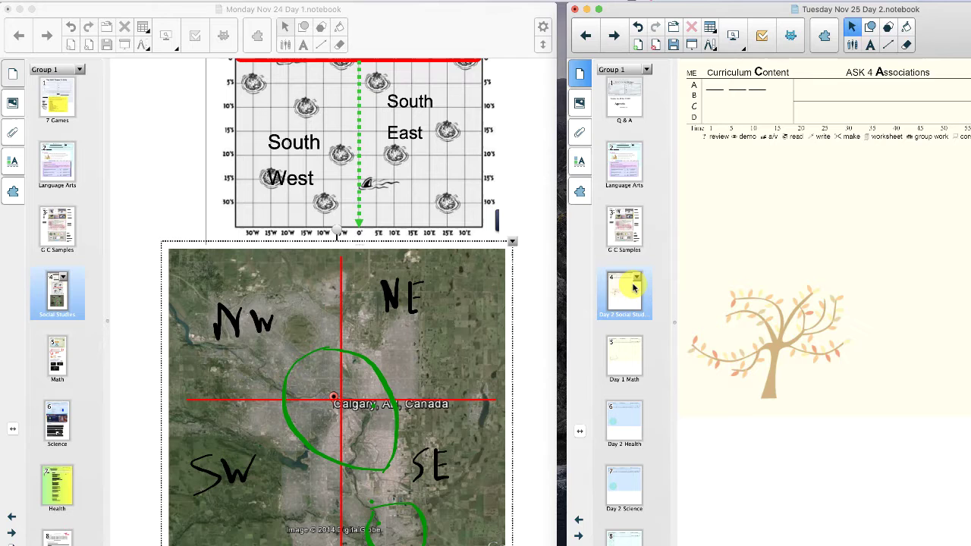
pyautogui.scroll(-1, 834, 317)
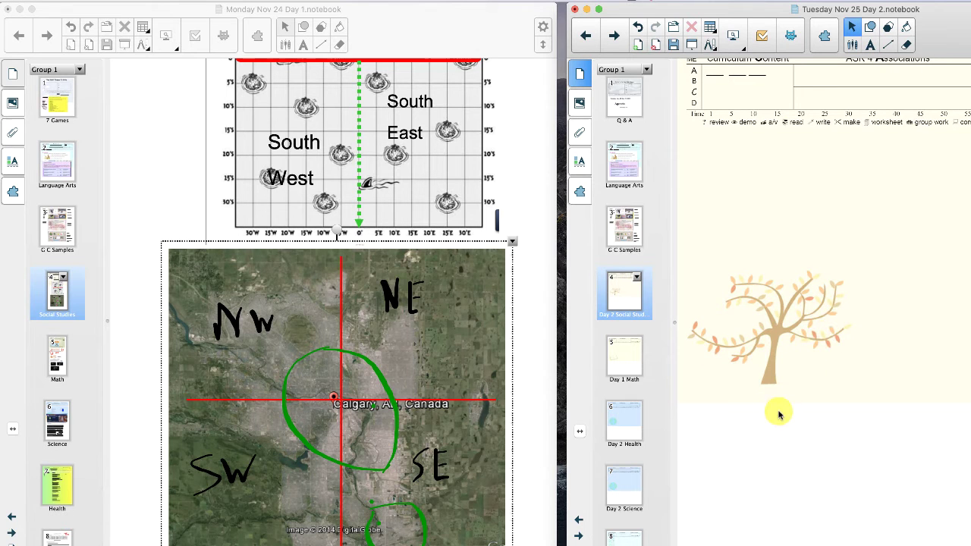
pyautogui.press('super+v')
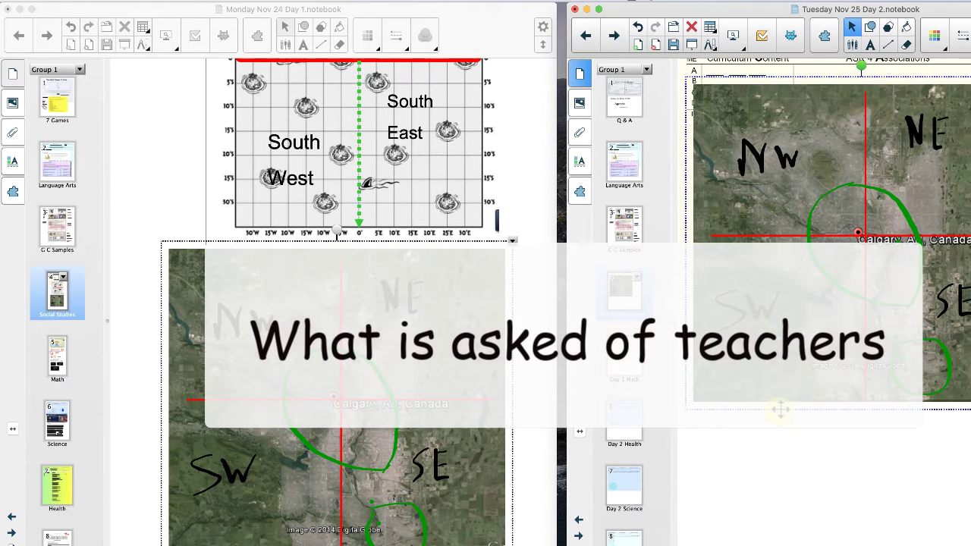
pyautogui.moveTo(905, 146); pyautogui.dragTo(970, 313)
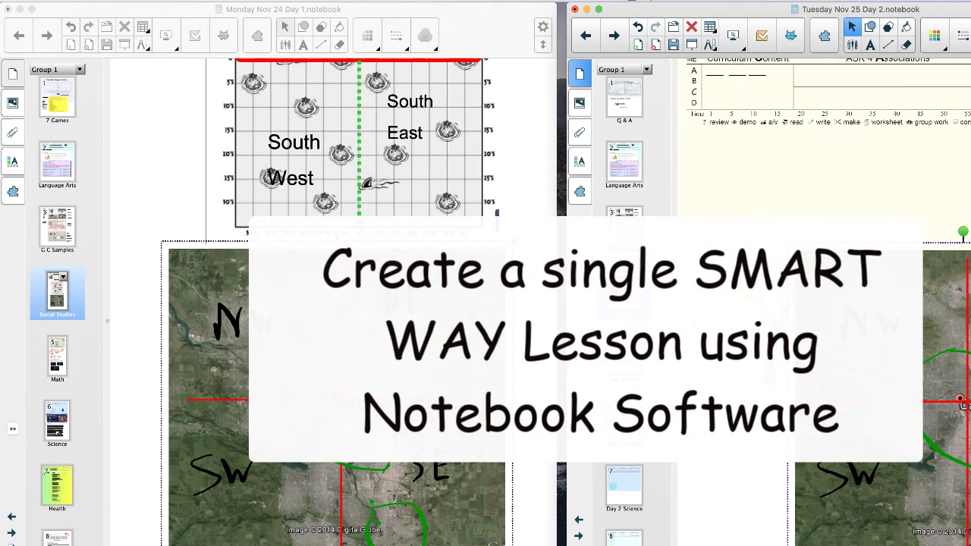
# Step: Look through the Monday notebook's Math page down to the fraction decomposition video, and check the video image's available options
pyautogui.click(57, 356)
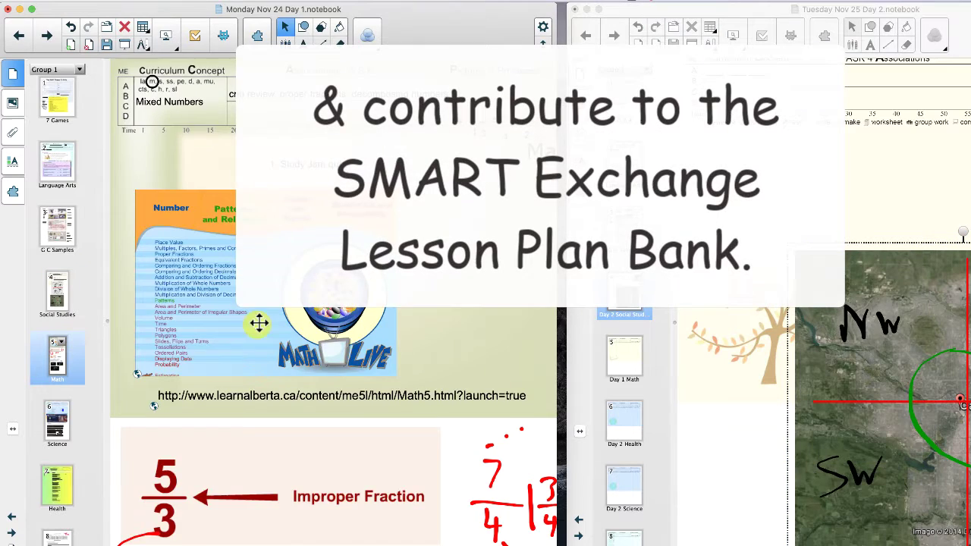
pyautogui.scroll(-10, 282, 321)
pyautogui.click(287, 319)
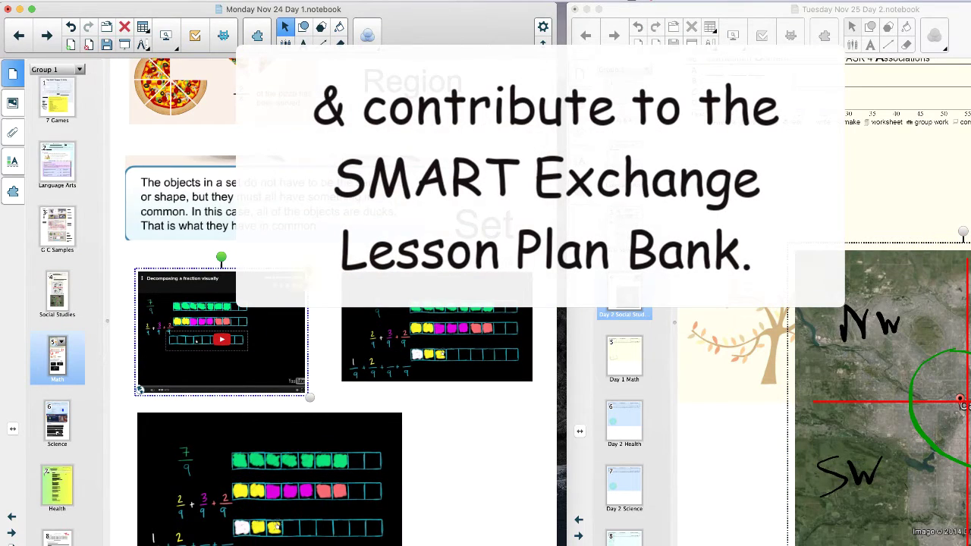
pyautogui.rightClick(306, 266)
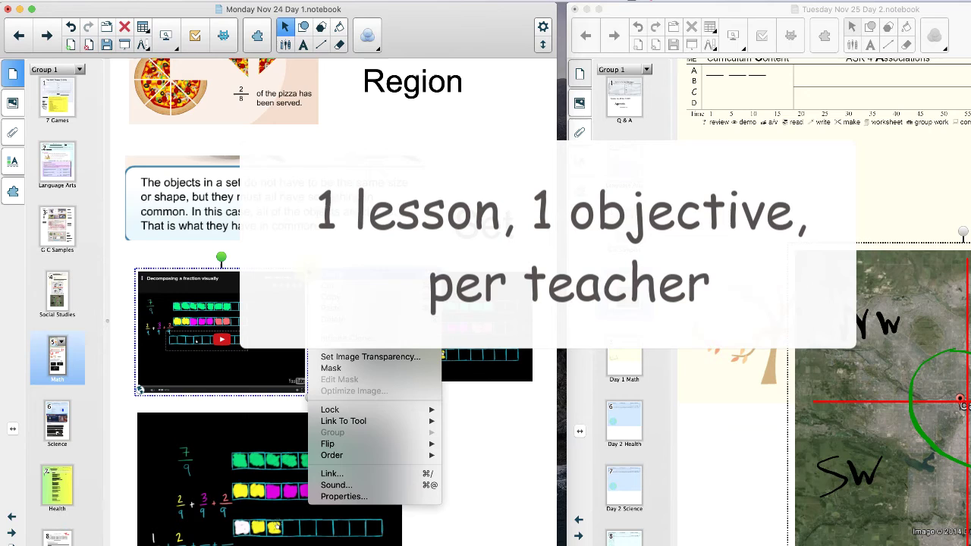
pyautogui.press('Escape')
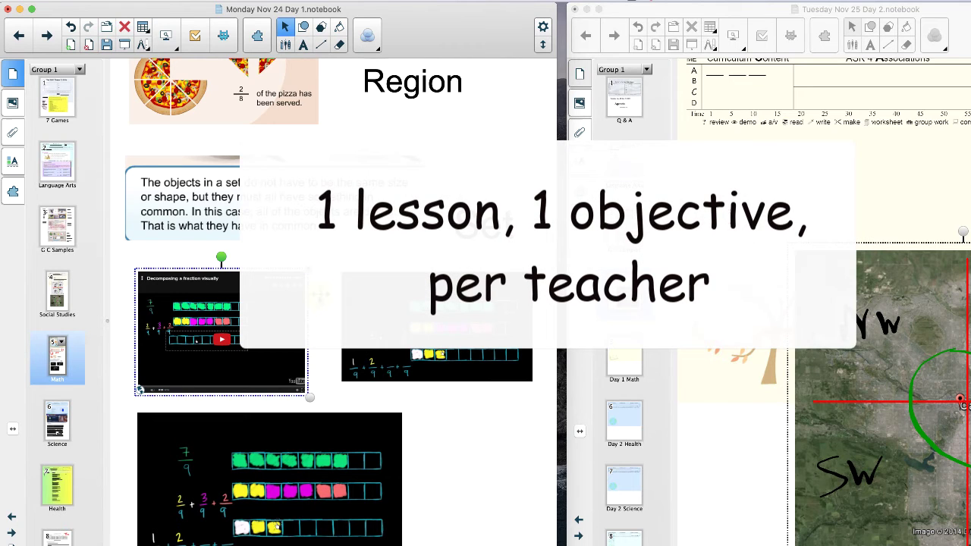
# Step: Paste the fraction decomposition video image onto the Tuesday notebook's Day 1 Math page and place it below the curriculum header, beside the book drawing
pyautogui.click(617, 365)
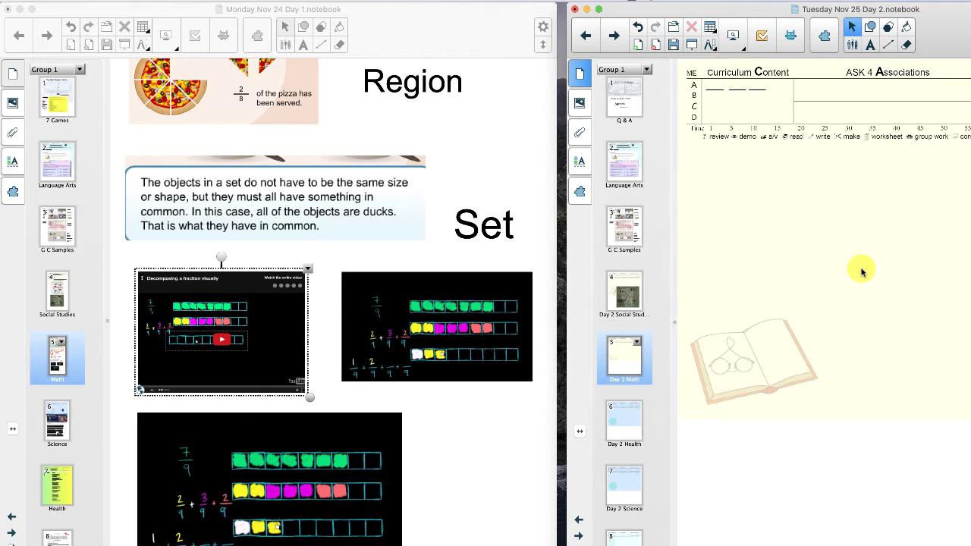
pyautogui.press('super+v')
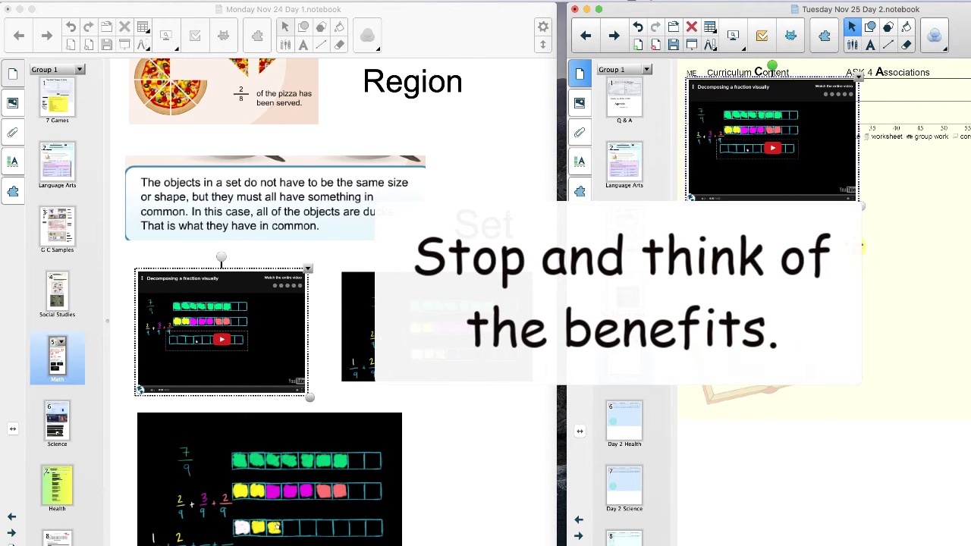
pyautogui.moveTo(809, 144); pyautogui.dragTo(968, 254)
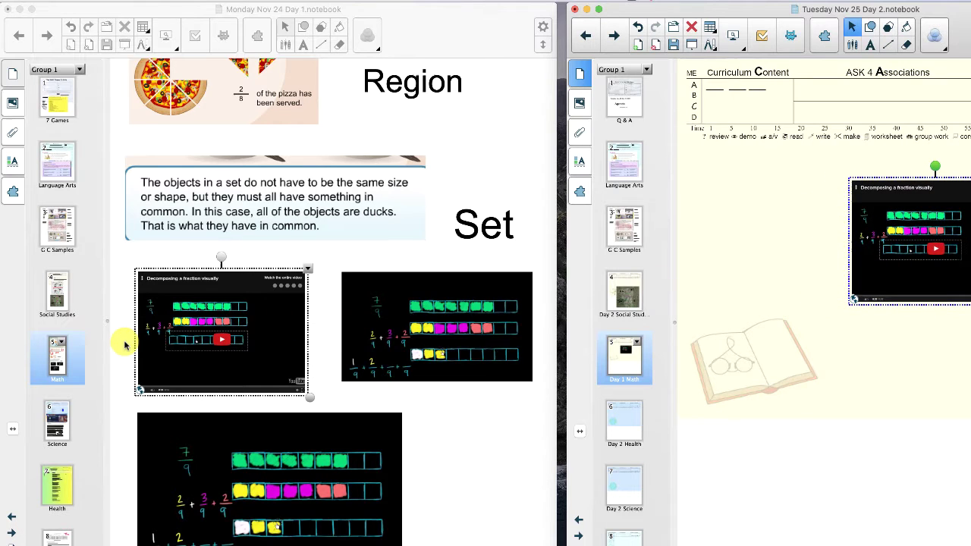
# Step: Copy the Monday notebook's Health page into the Tuesday notebook directly after the Day 2 Health page
pyautogui.click(55, 483)
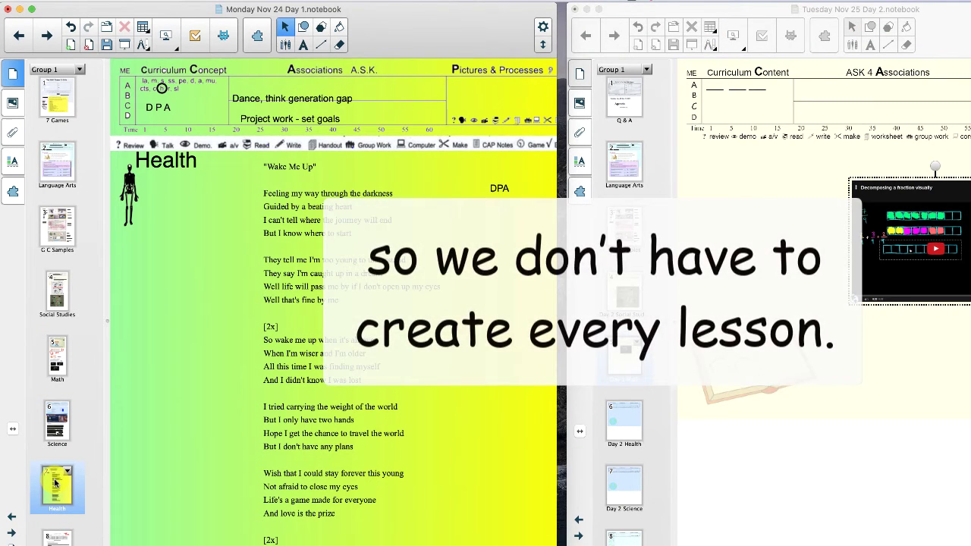
pyautogui.moveTo(55, 483); pyautogui.dragTo(622, 450)
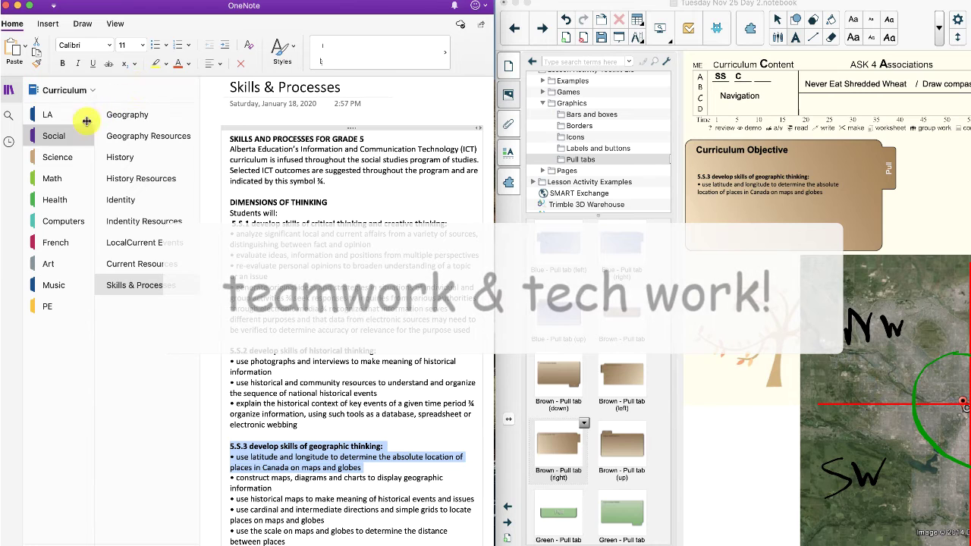
# Step: In OneNote's Curriculum notebook, look at the Science section's wetlands expectations and return to the Social section's Skills & Processes page
pyautogui.click(57, 157)
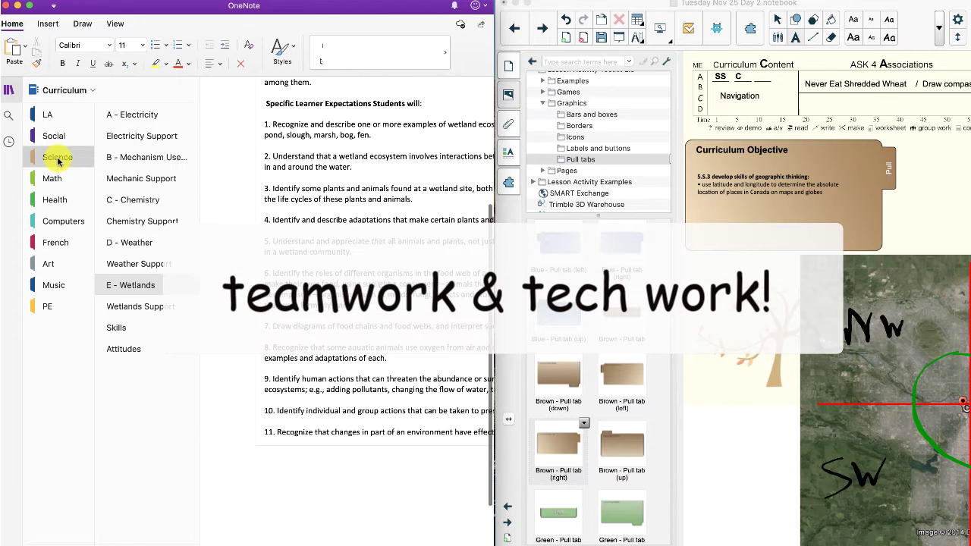
pyautogui.click(54, 136)
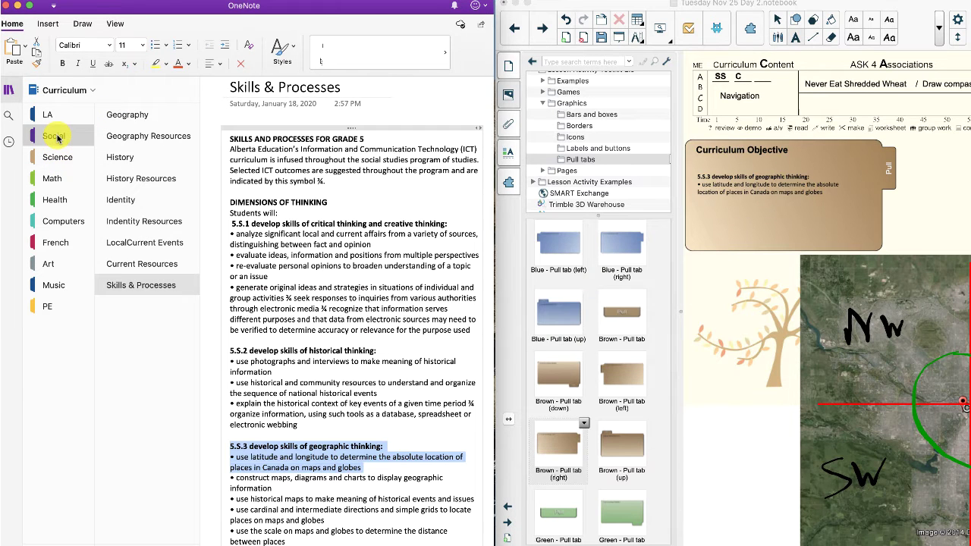